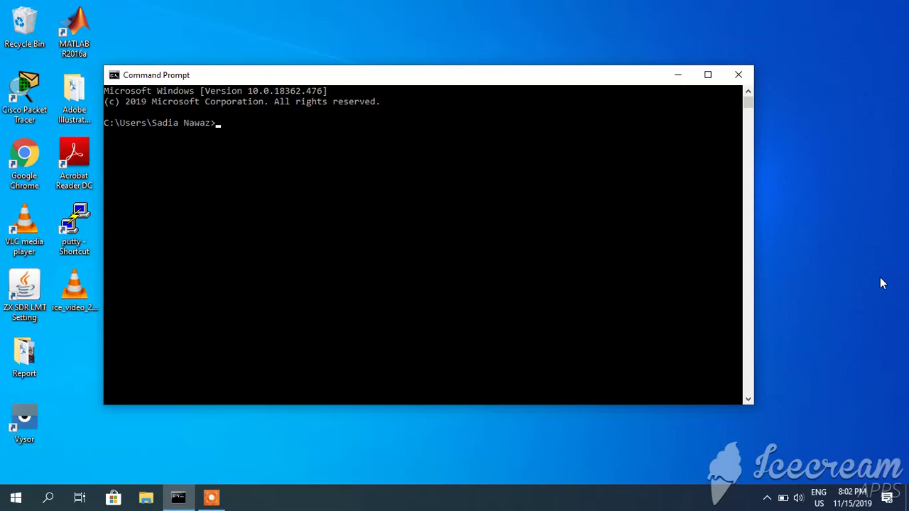
Try to open a Telnet connection to 192.168.1.1 from the Command Prompt, and minimize its window.
text(telnet 192.168.1.1)
key(Return)
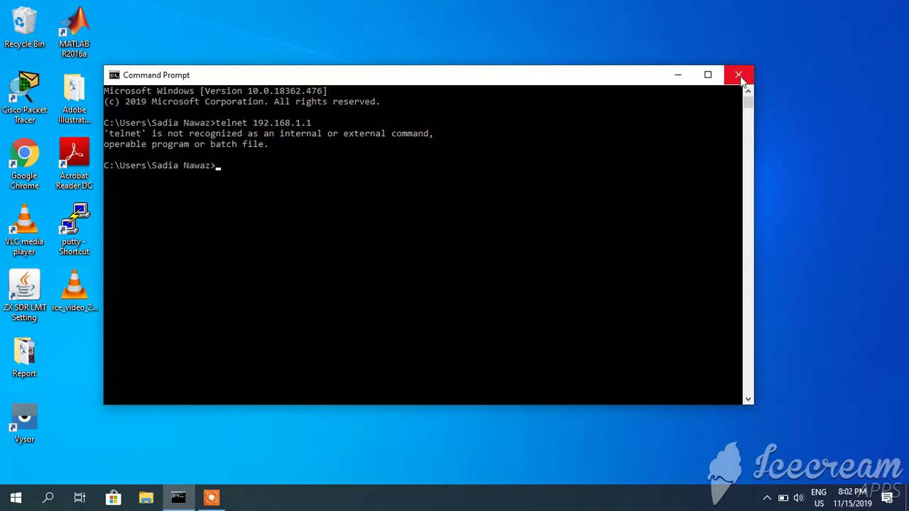
click(677, 74)
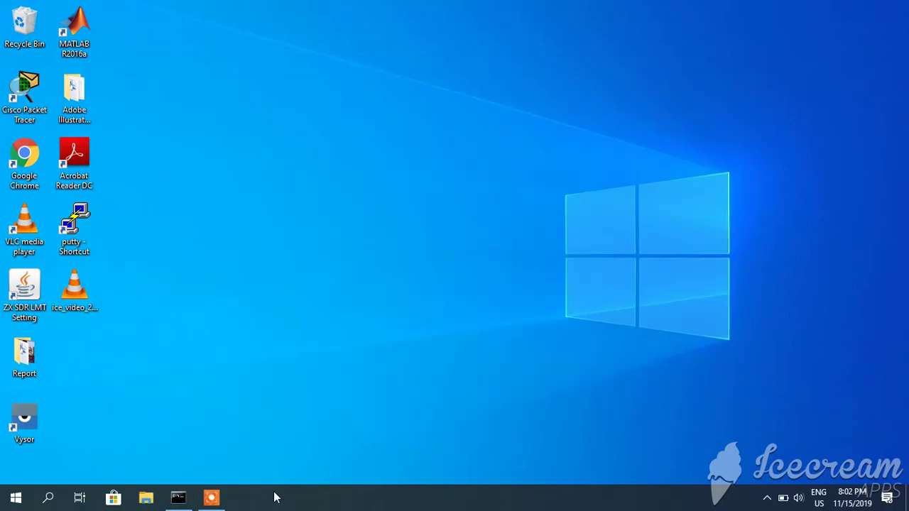
Find the Control Panel through Windows search and open its Programs and Features page.
click(47, 499)
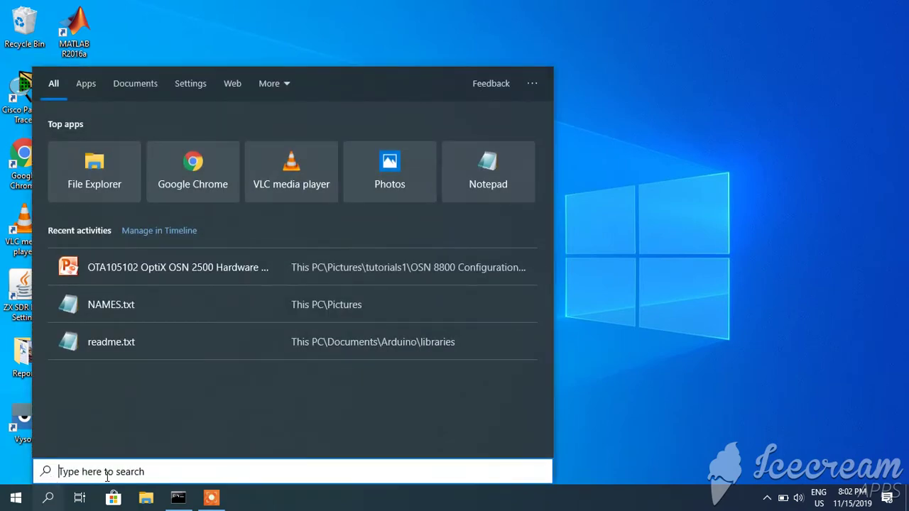
text(c)
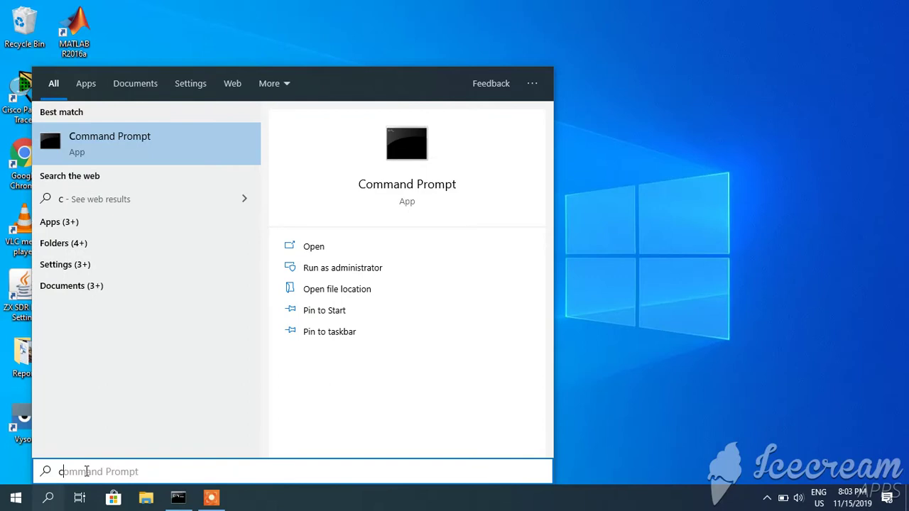
text(ontrol)
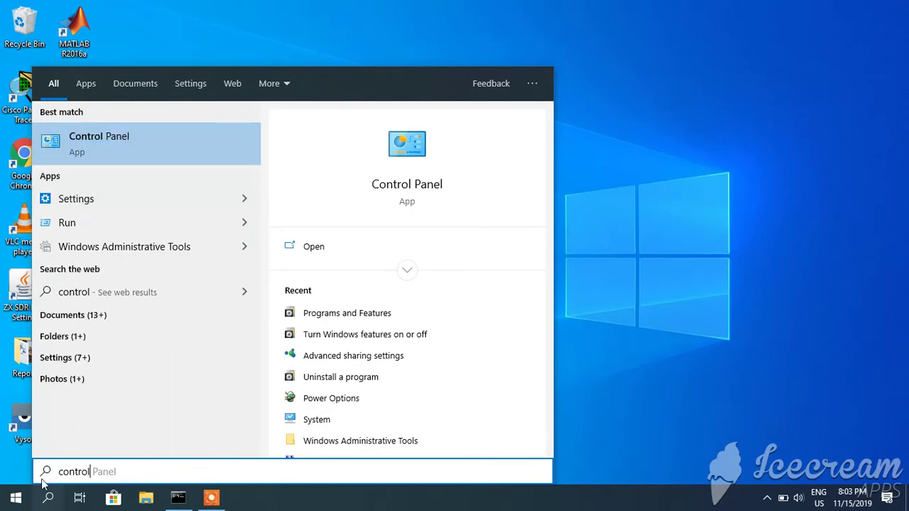
click(119, 145)
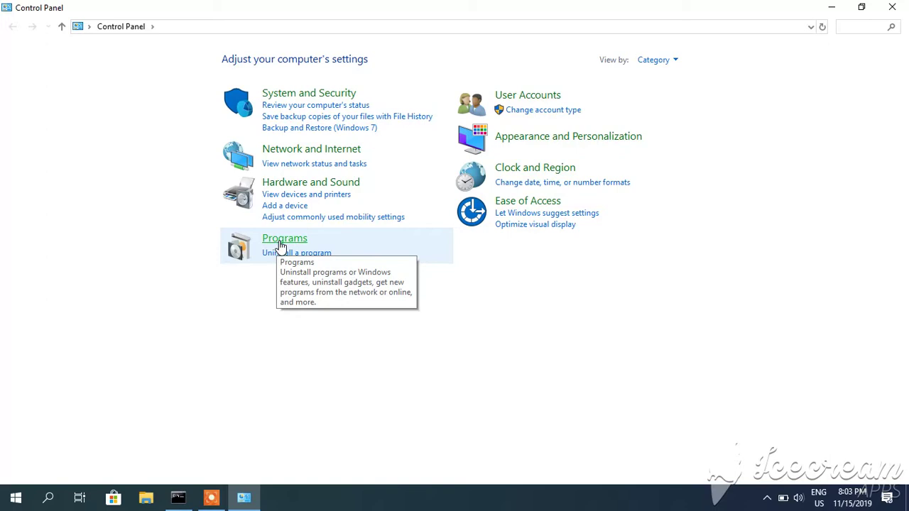
click(280, 242)
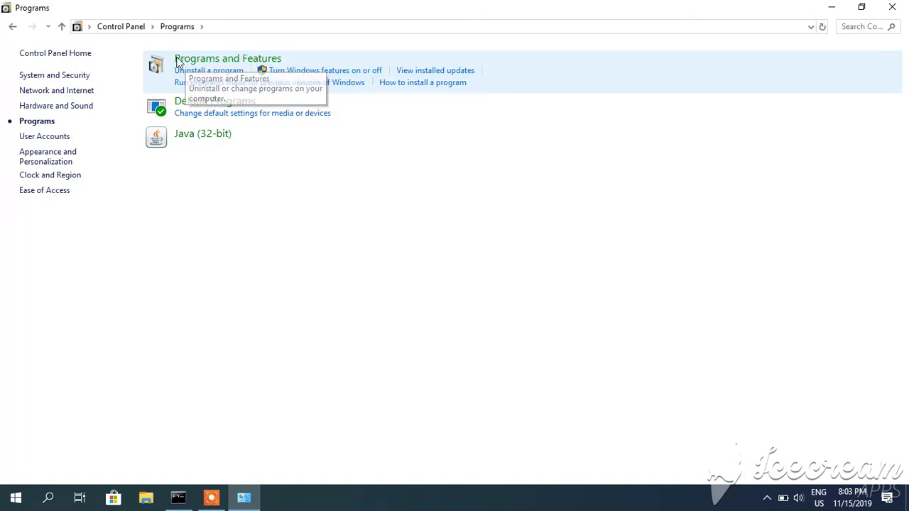
click(212, 63)
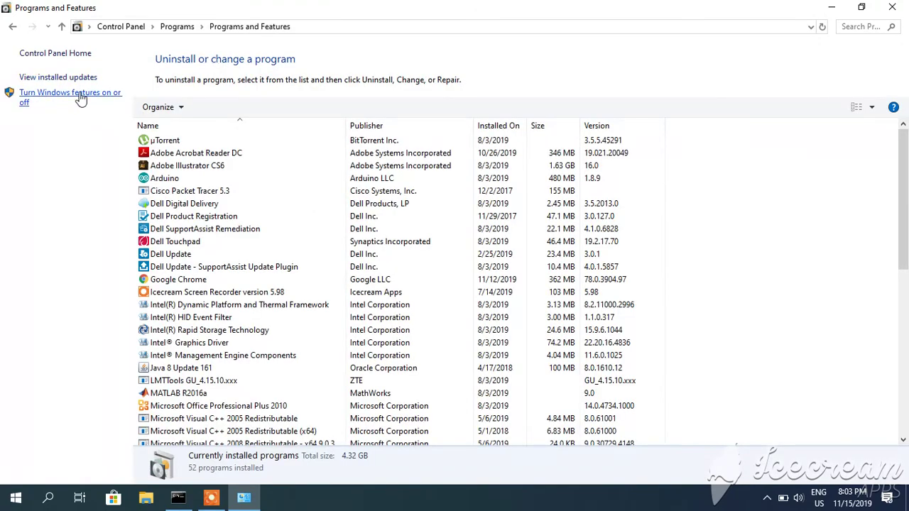
click(61, 28)
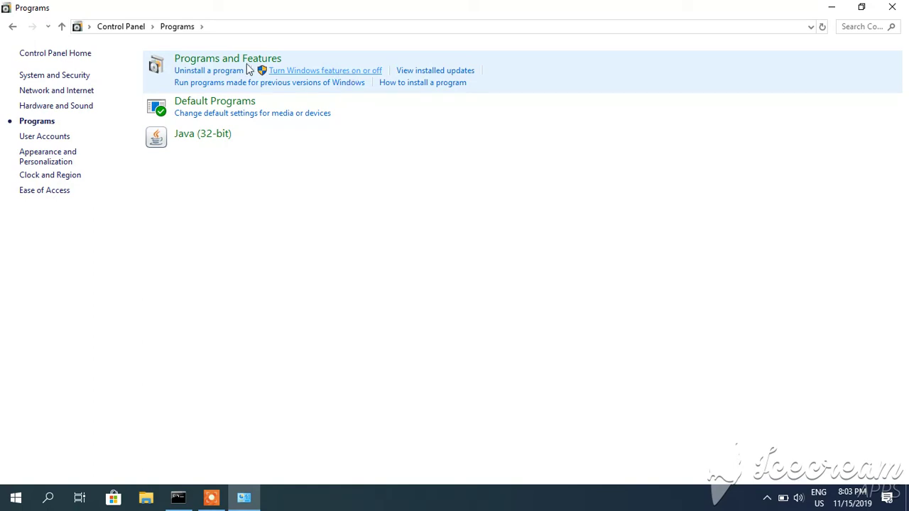
click(201, 62)
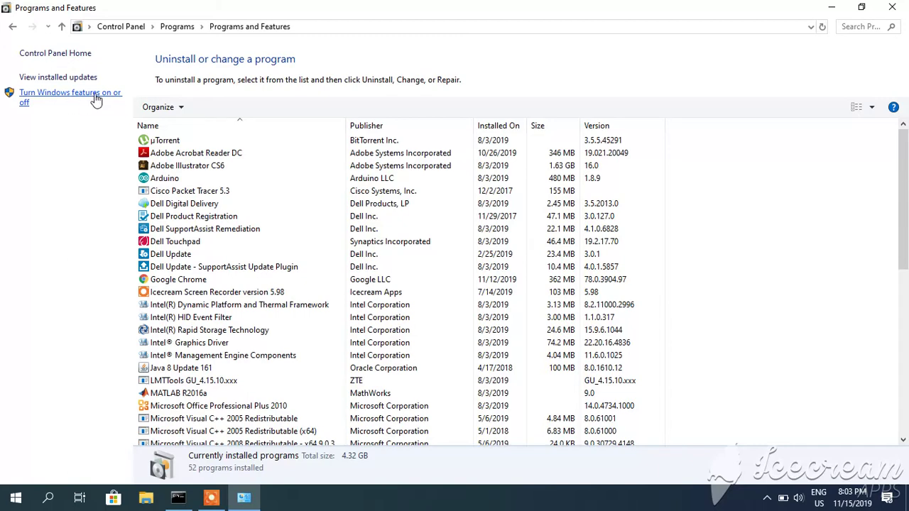
Turn on the Telnet Client Windows feature, apply the change and close the Windows Features dialog.
click(71, 100)
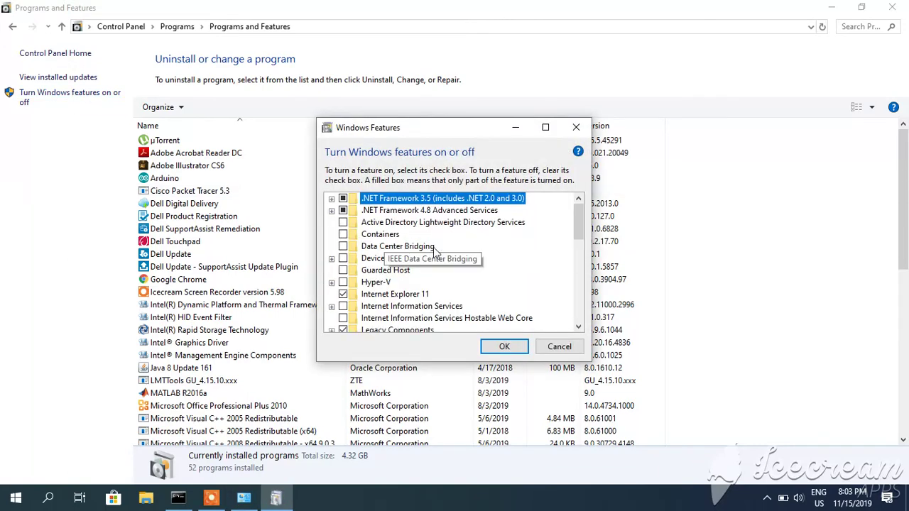
scroll(461, 259, down, 1)
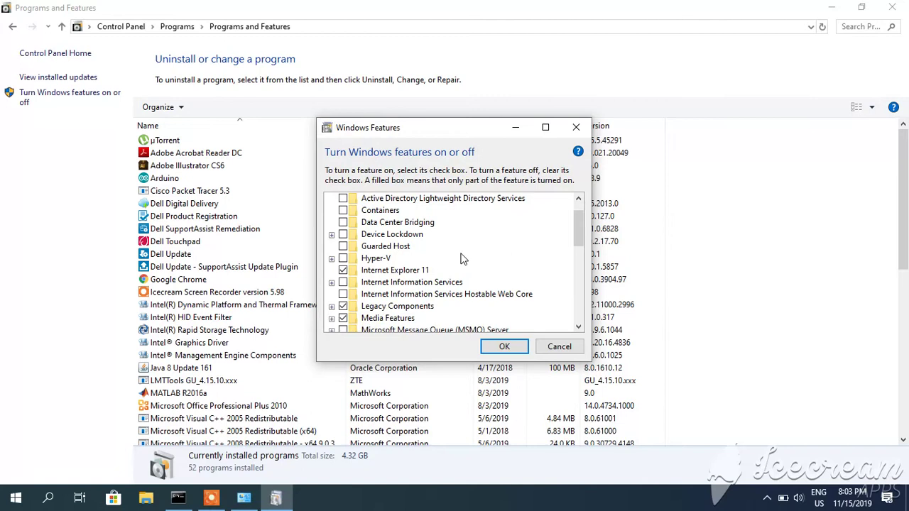
scroll(460, 259, down, 4)
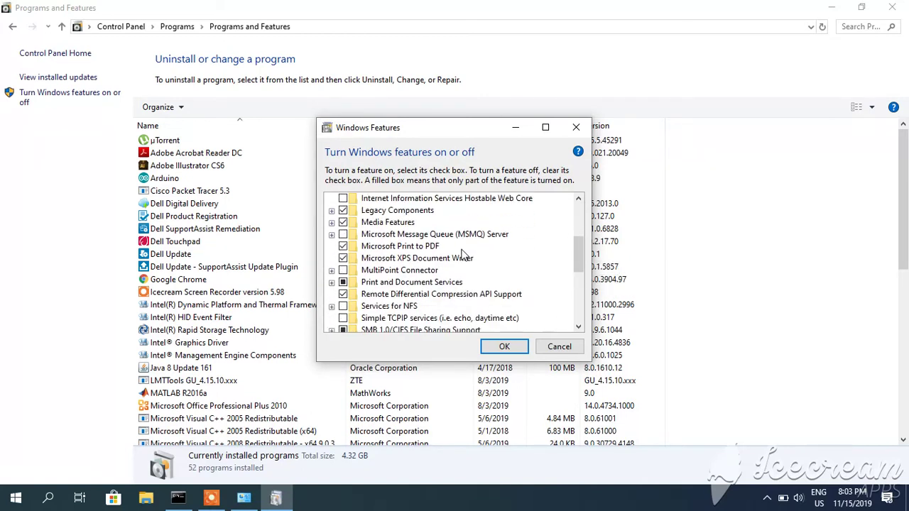
scroll(463, 256, down, 2)
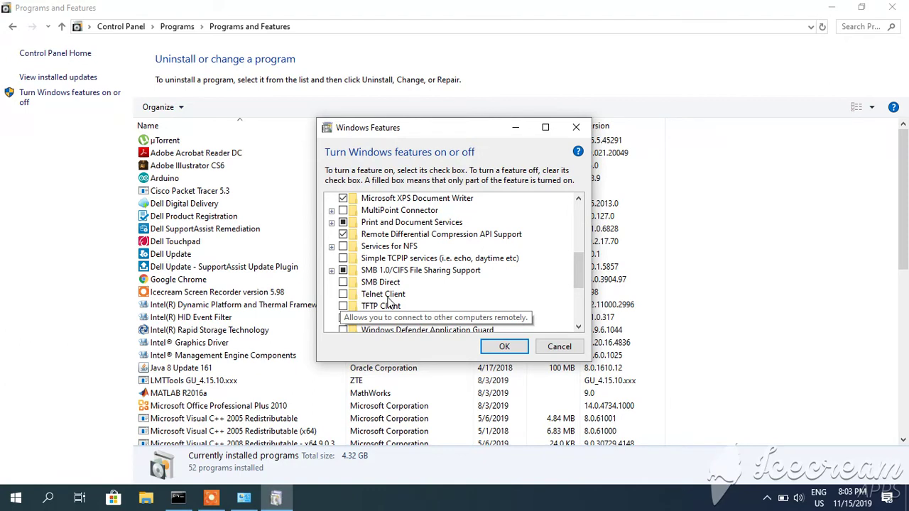
click(344, 295)
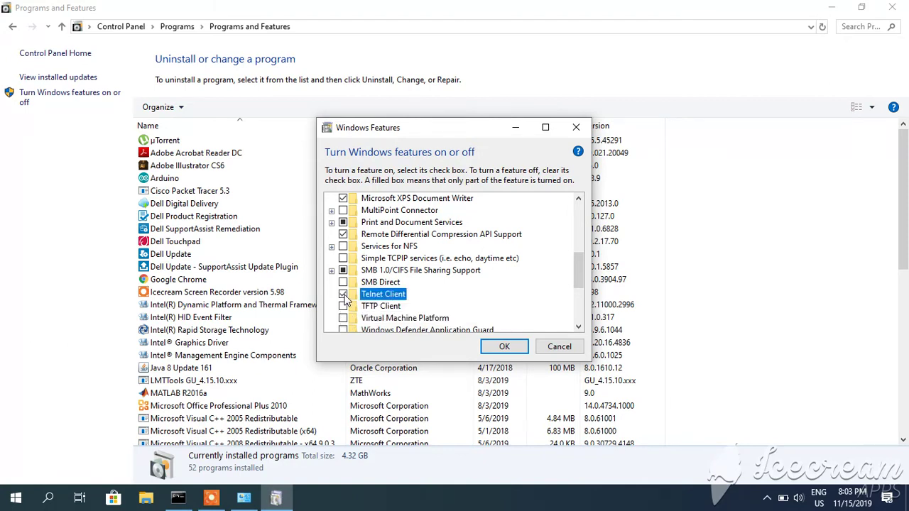
click(504, 347)
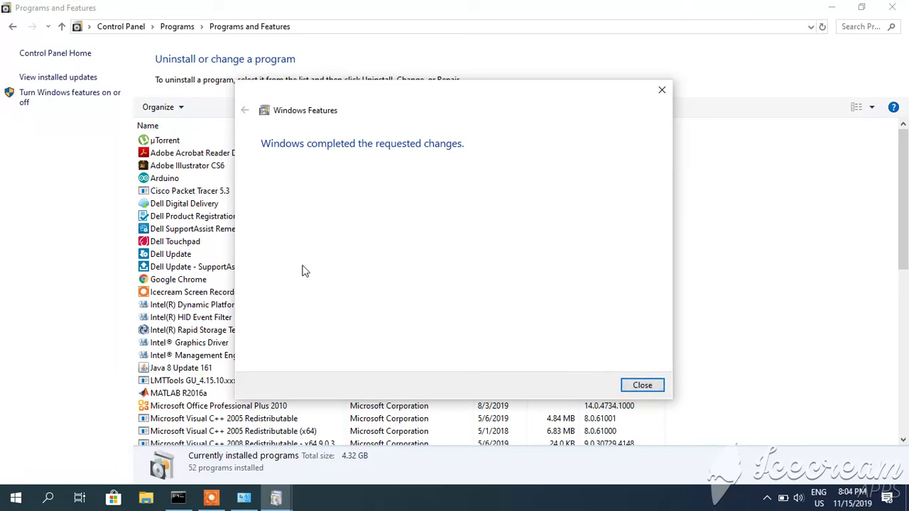
click(642, 387)
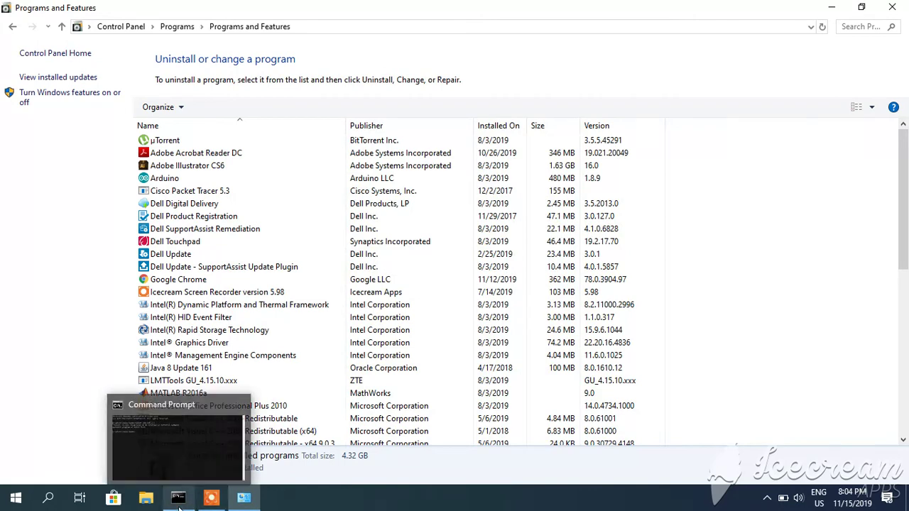
Open a new Command Prompt and run telnet 192.168.1.1.
click(48, 500)
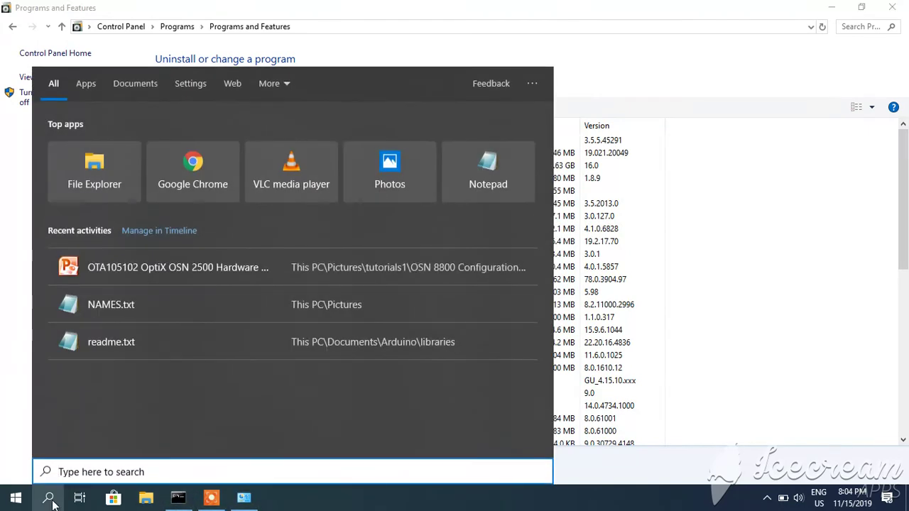
text(cmd)
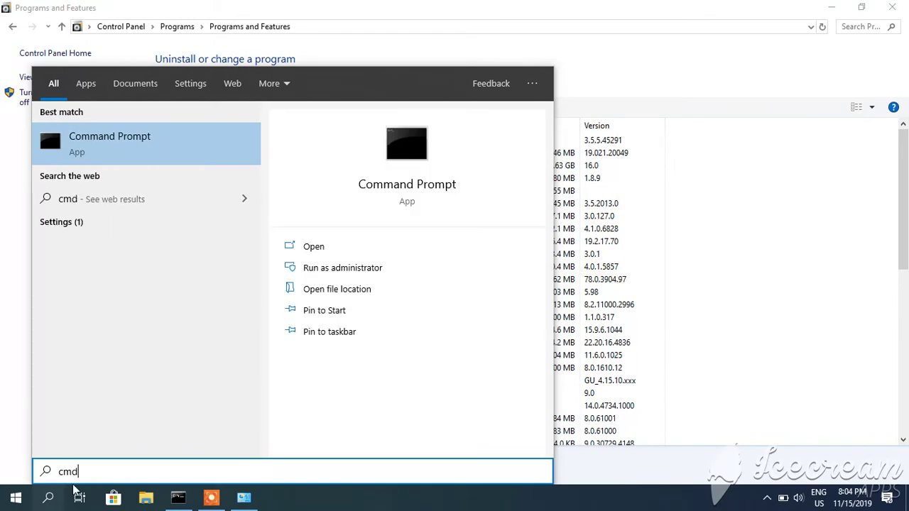
click(109, 155)
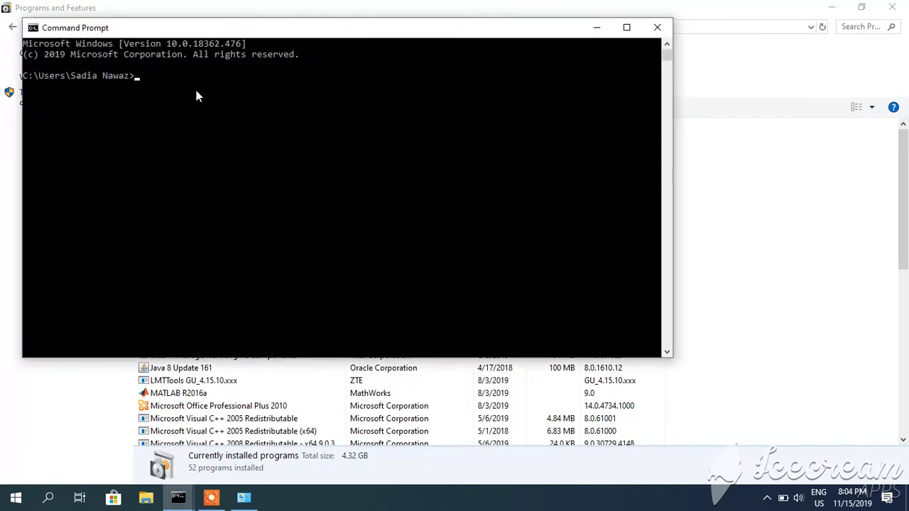
text(telnet 192.168.1.1)
key(Return)
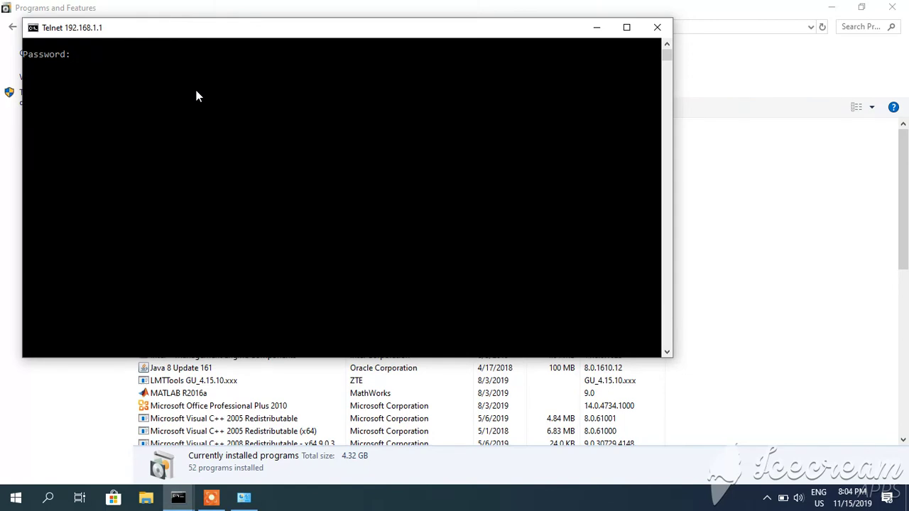
Log in to the Telnet session with the router password, and minimize the Telnet and Programs and Features windows.
text(*****)
key(Return)
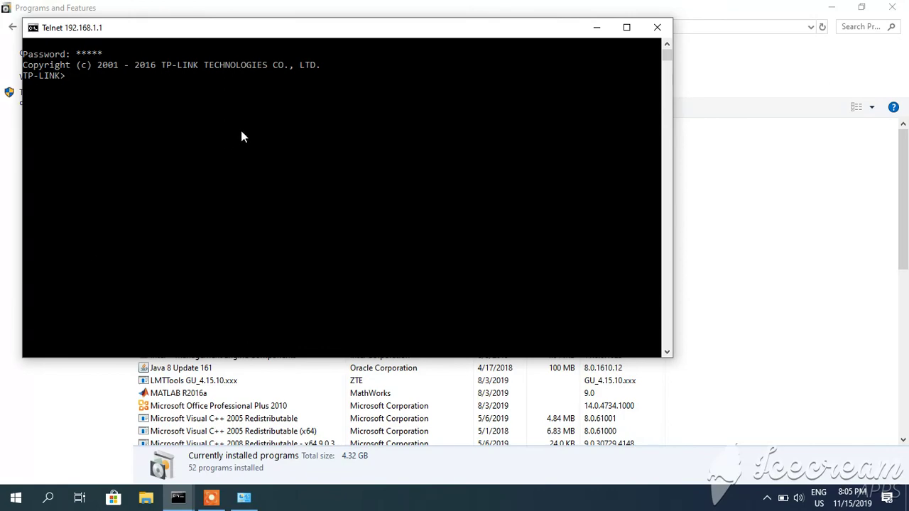
click(595, 29)
click(830, 8)
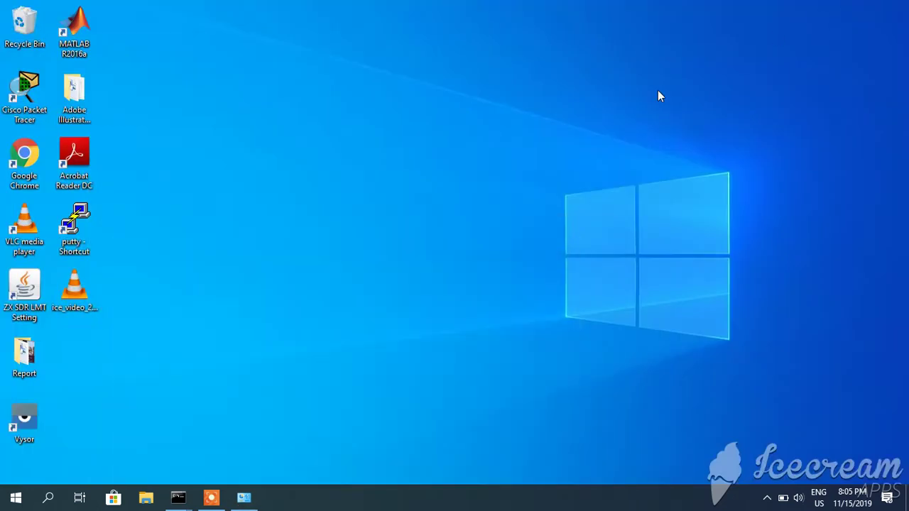
Open a PuTTY session to host 192.168.1.1 and minimize the session window.
double_click(80, 231)
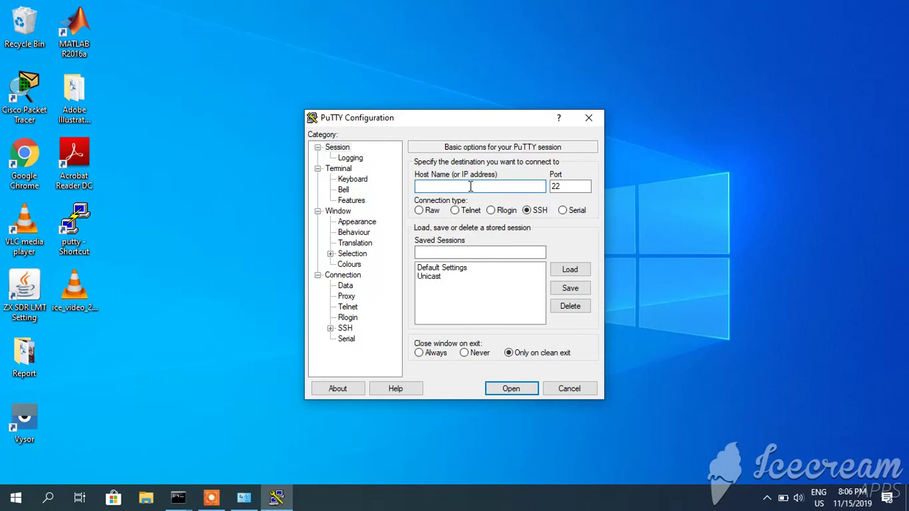
text(192.168.1.1)
click(518, 392)
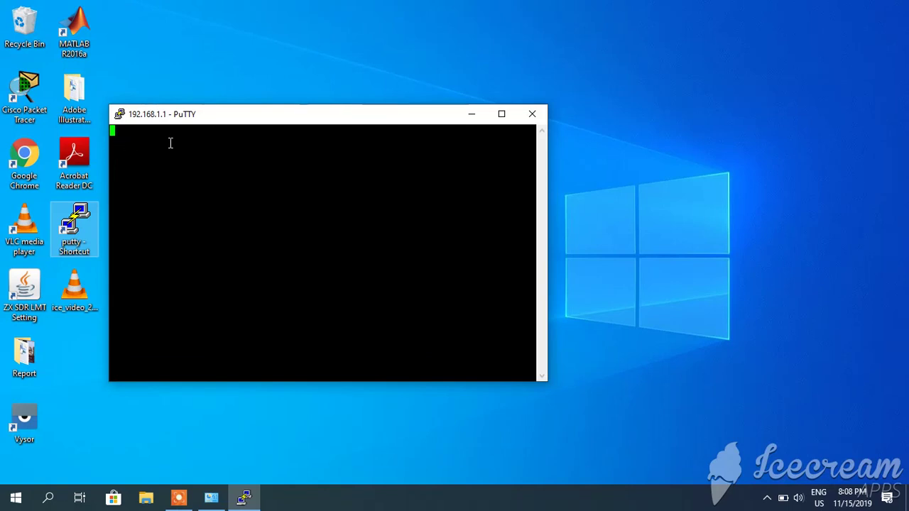
click(472, 114)
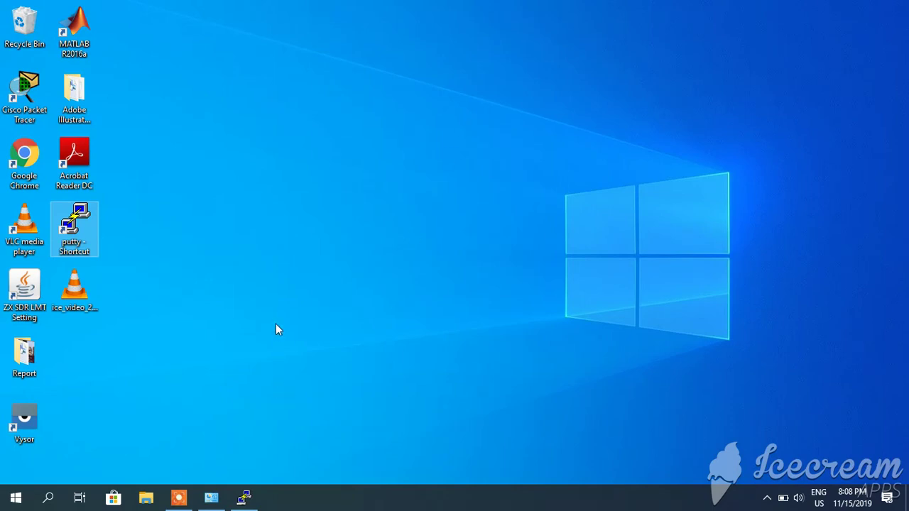